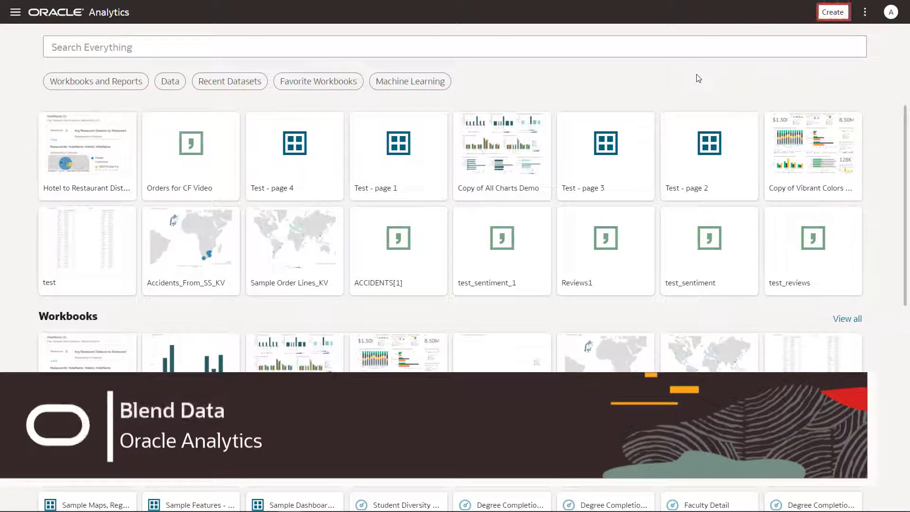
# - Create a dataset from USA Store Sales.xlsx with Store Id treated as an attribute
pyautogui.click(820, 16)
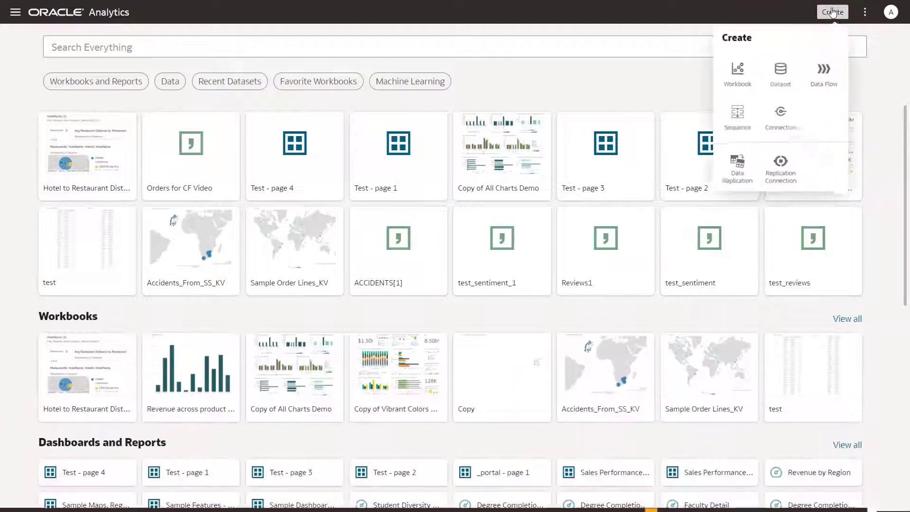
pyautogui.click(785, 76)
pyautogui.click(294, 182)
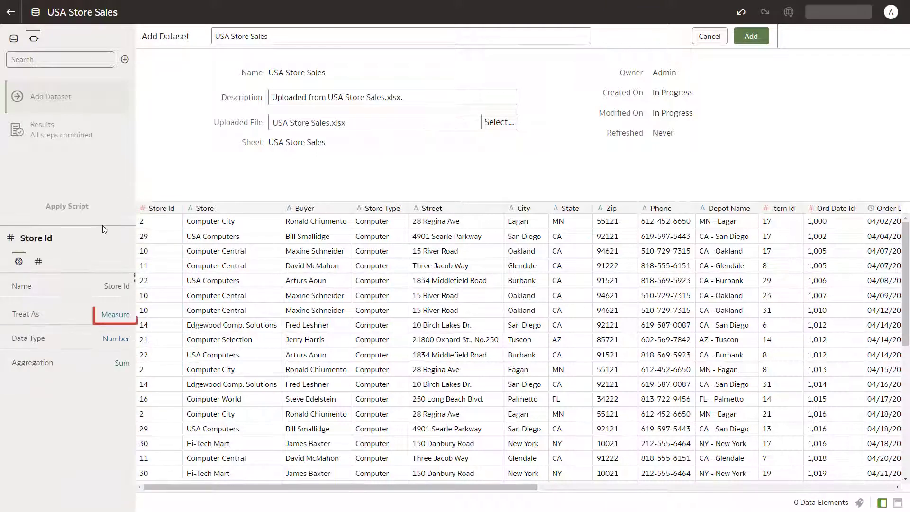
pyautogui.click(115, 315)
pyautogui.click(123, 353)
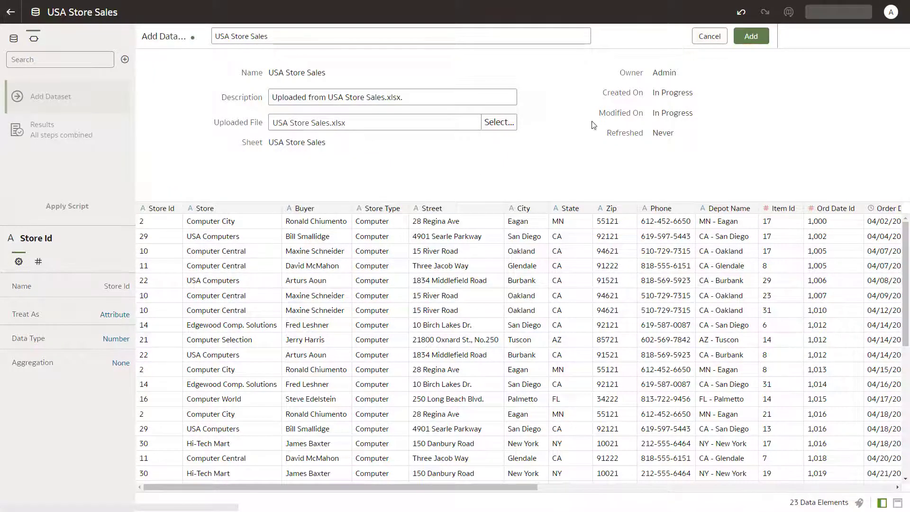
pyautogui.click(749, 36)
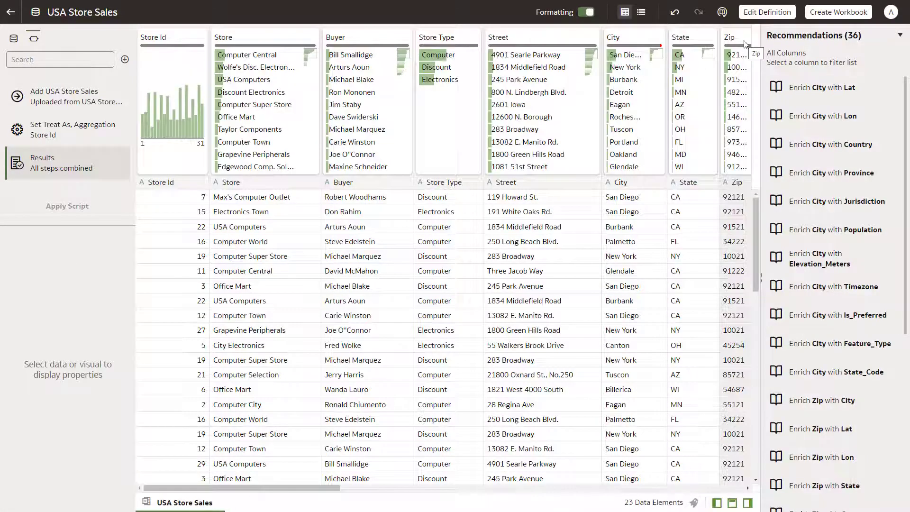
# - Hide the City and Phone columns of USA Store Sales
pyautogui.click(658, 182)
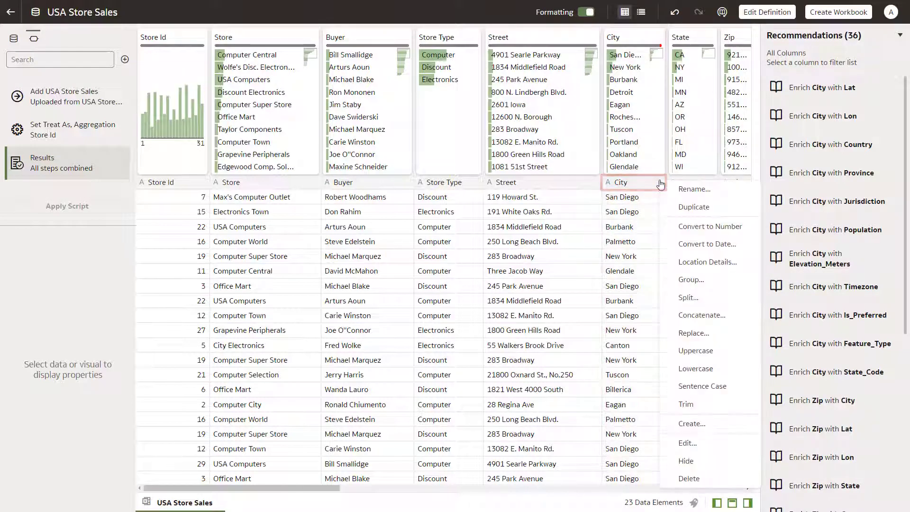
pyautogui.click(685, 461)
pyautogui.moveTo(337, 488); pyautogui.dragTo(462, 503)
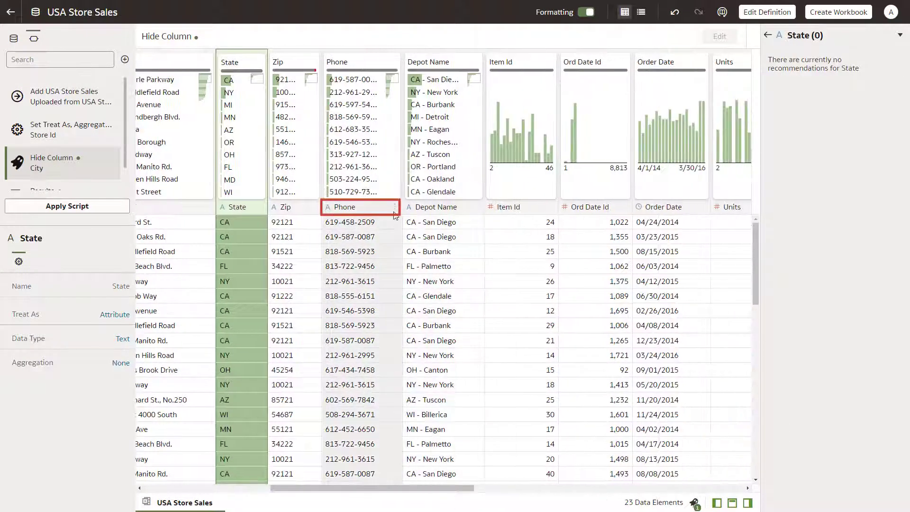
pyautogui.click(416, 206)
pyautogui.click(416, 486)
# - Hide the State and Street columns
pyautogui.click(237, 206)
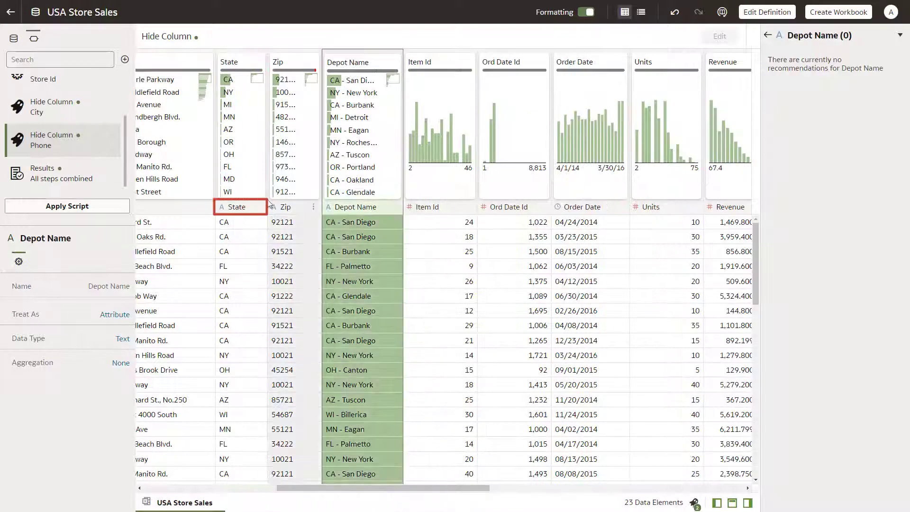
pyautogui.click(263, 207)
pyautogui.click(285, 480)
pyautogui.moveTo(332, 488); pyautogui.dragTo(275, 493)
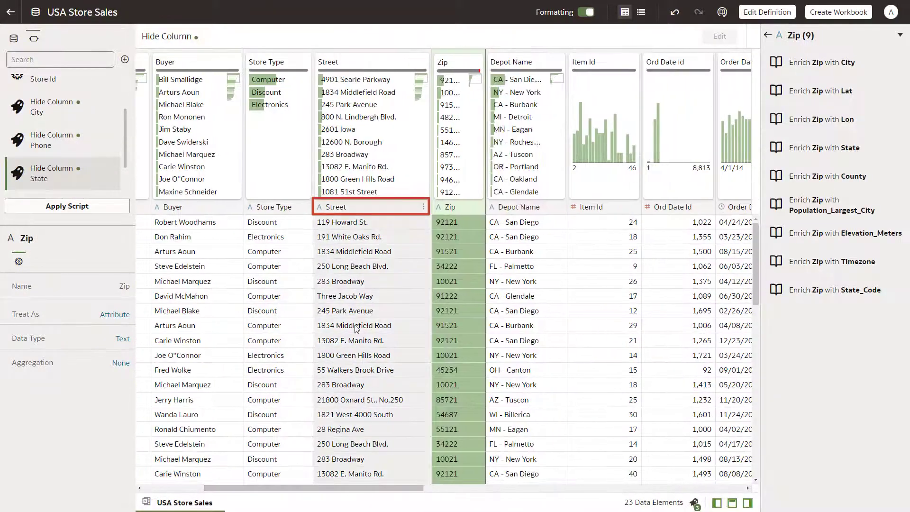
pyautogui.click(429, 207)
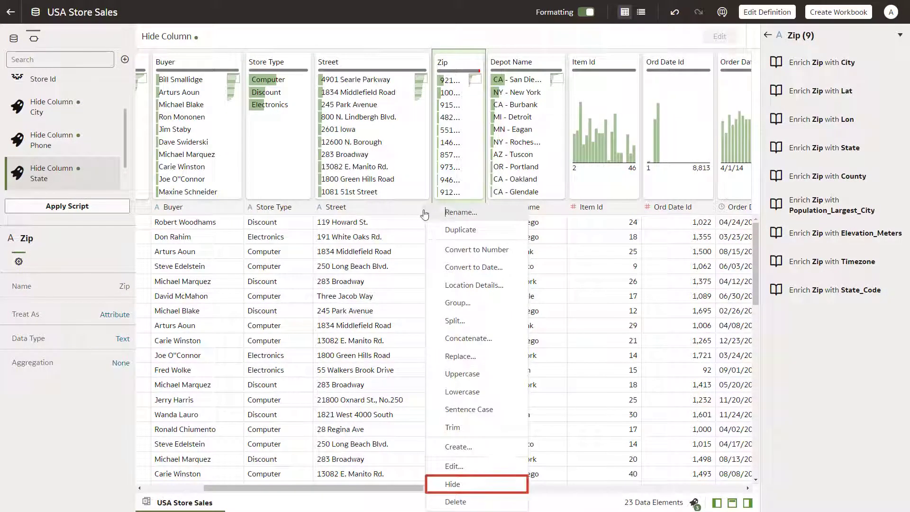
pyautogui.click(450, 483)
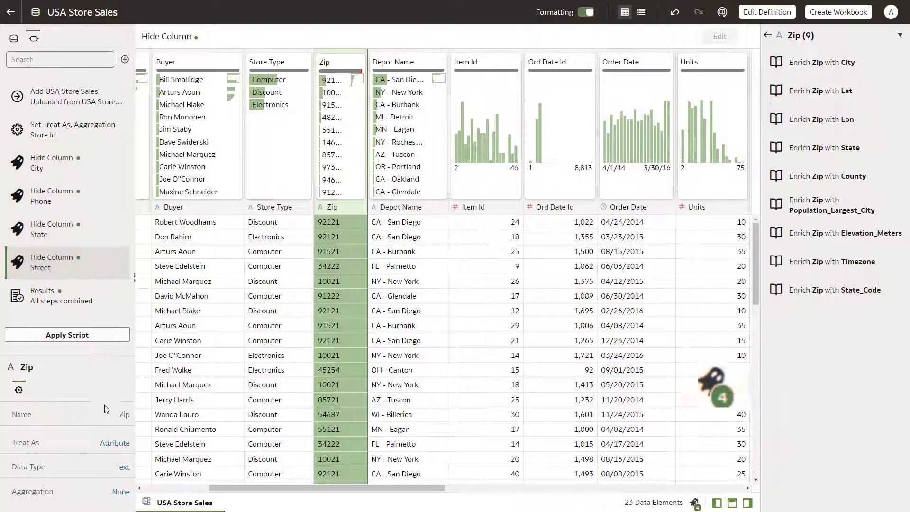
# - Inspect the properties of the Units and Revenue columns
pyautogui.moveTo(250, 489); pyautogui.dragTo(337, 492)
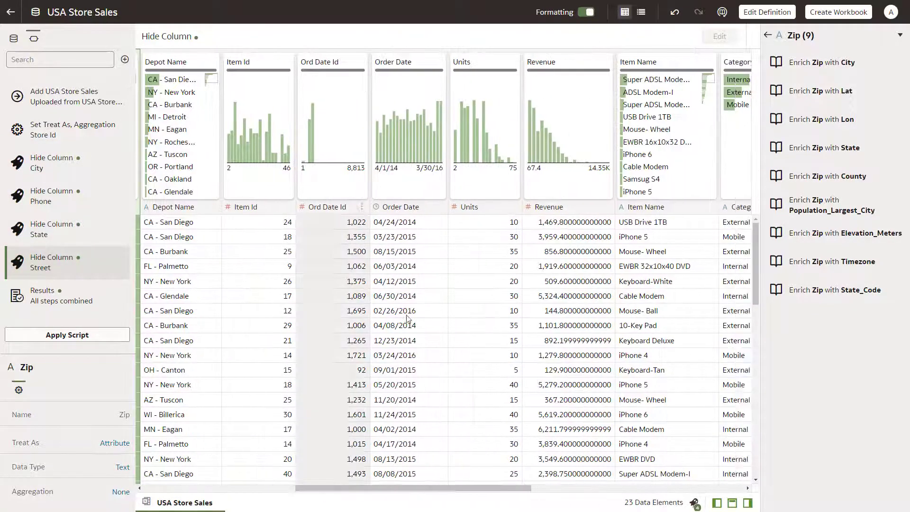
pyautogui.click(490, 212)
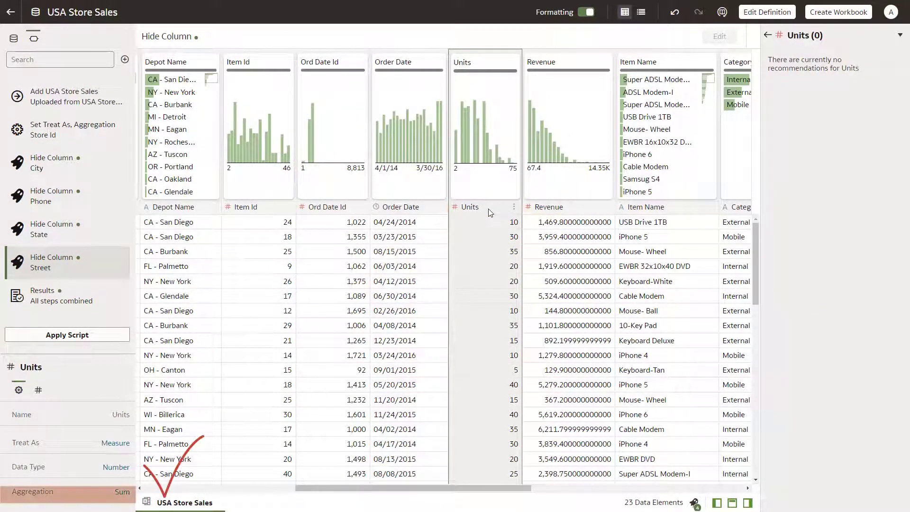
pyautogui.click(579, 209)
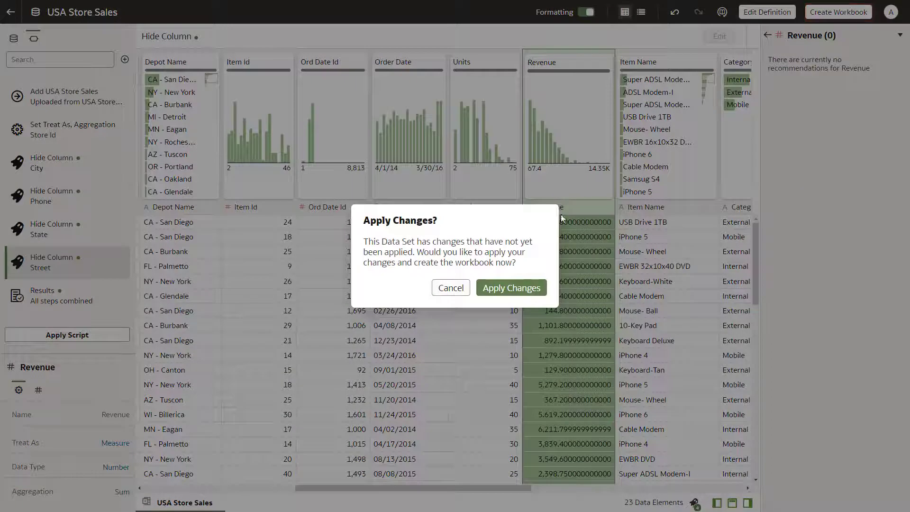
# - Create a workbook from the dataset and select Depot Name, Revenue and Item Type together
pyautogui.click(504, 289)
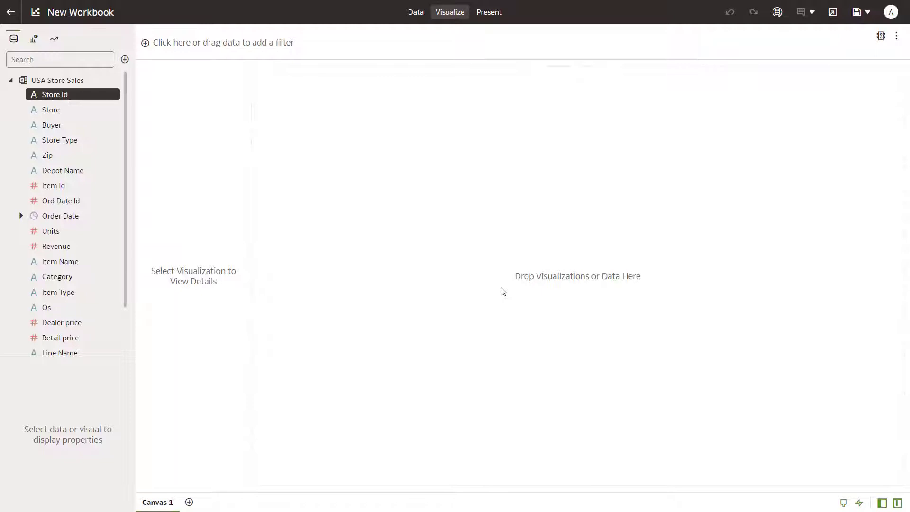
pyautogui.click(76, 171)
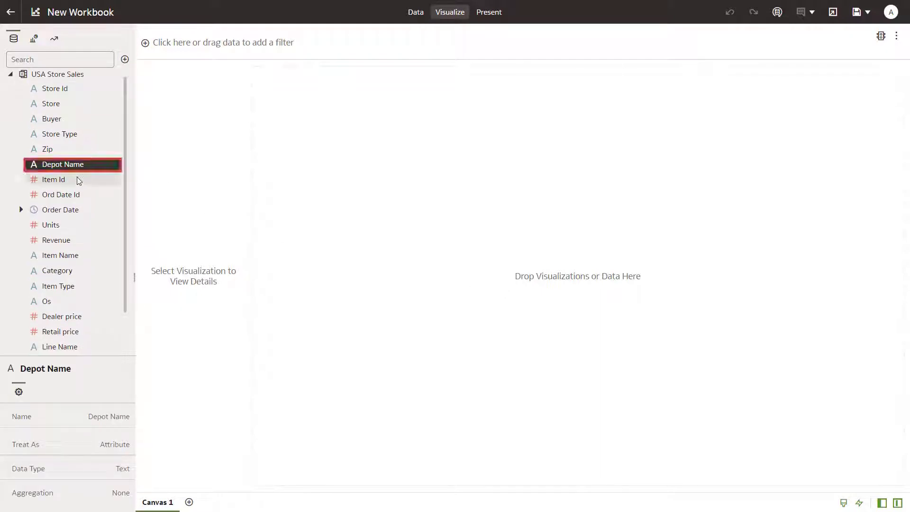
pyautogui.press('ctrl')
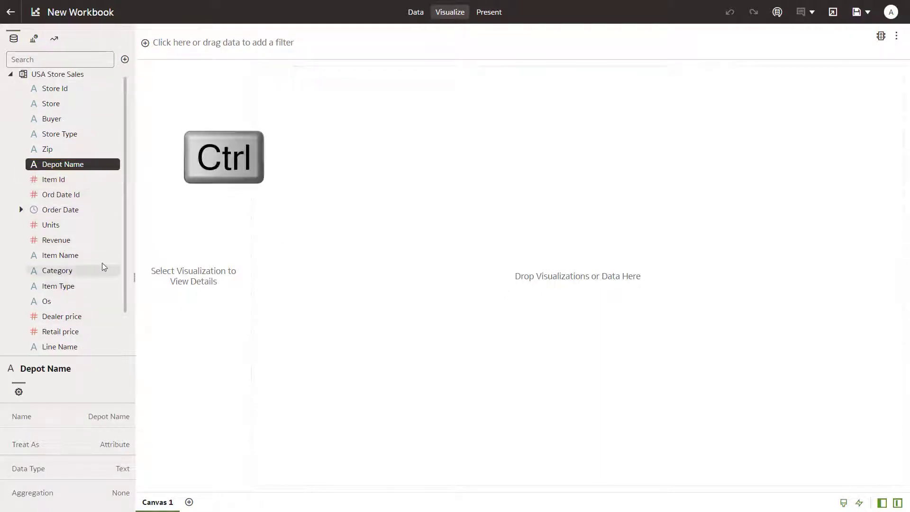
pyautogui.scroll(-1, 118, 256)
pyautogui.keyDown('ctrl'); pyautogui.click(85, 194); pyautogui.keyUp('ctrl')
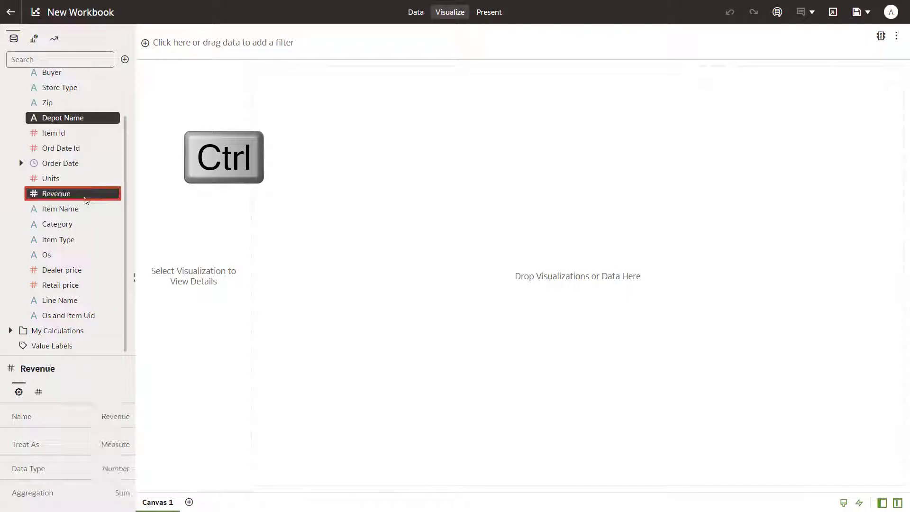
pyautogui.keyDown('ctrl'); pyautogui.click(70, 240); pyautogui.keyUp('ctrl')
# - Chart the selected fields as a Horizontal Stacked bar with Item Type on Category
pyautogui.rightClick(73, 240)
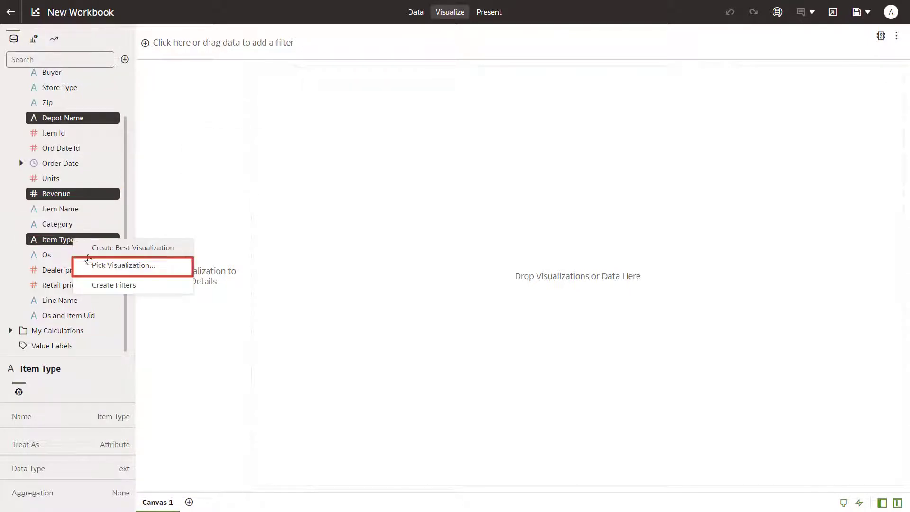
pyautogui.click(89, 262)
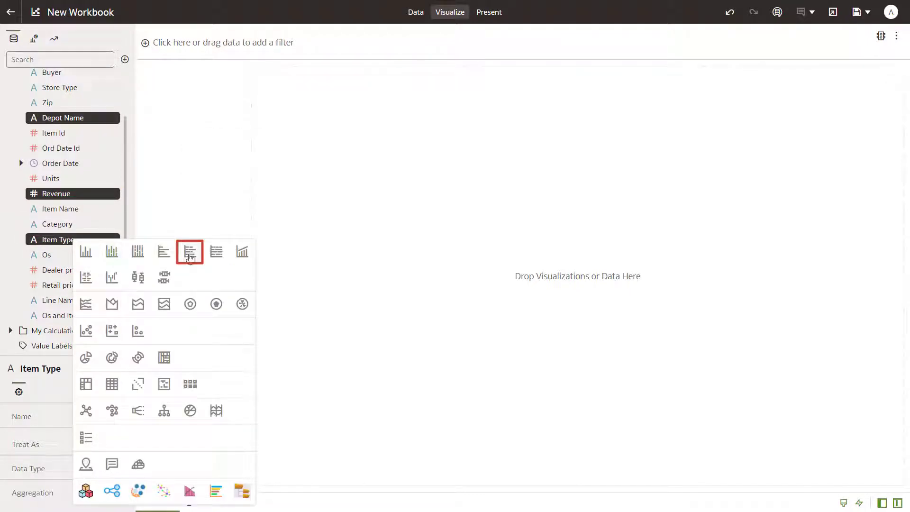
pyautogui.click(190, 256)
pyautogui.moveTo(184, 250); pyautogui.dragTo(190, 196)
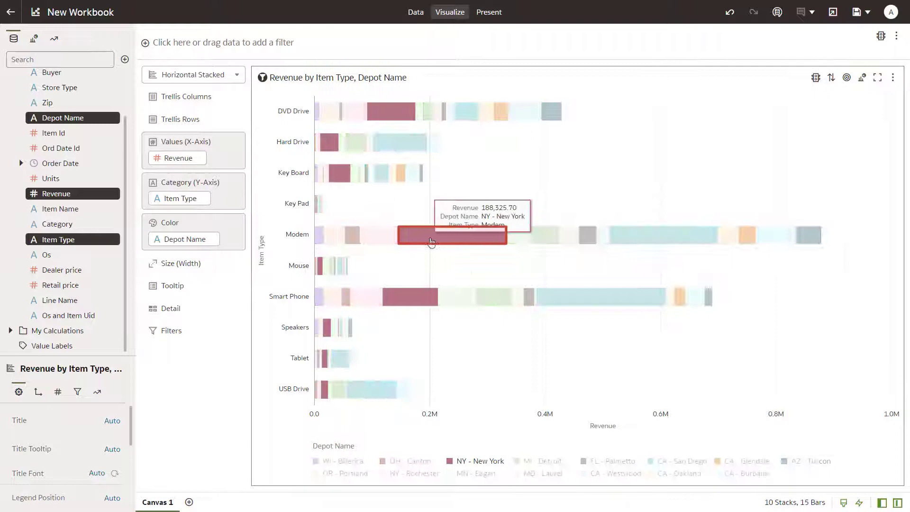
# - Sort the bars by Revenue from high to low
pyautogui.rightClick(431, 243)
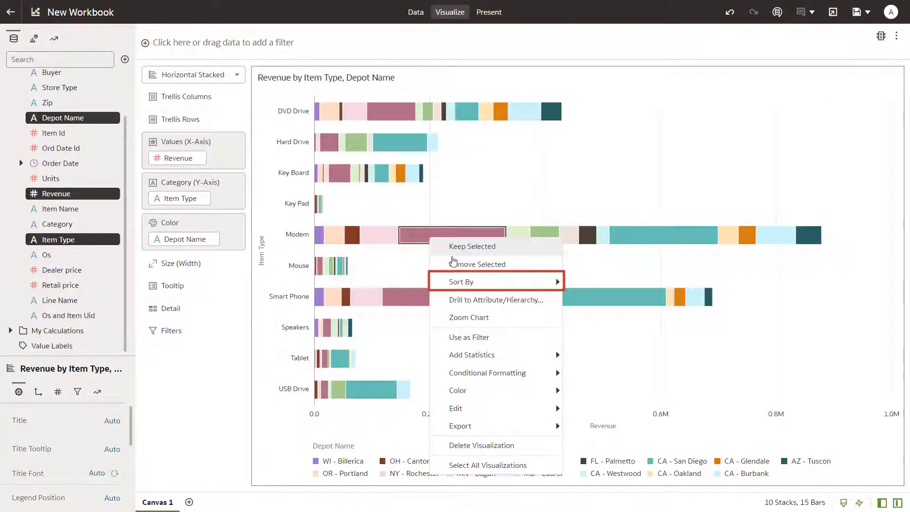
pyautogui.moveTo(465, 282)
pyautogui.moveTo(564, 287)
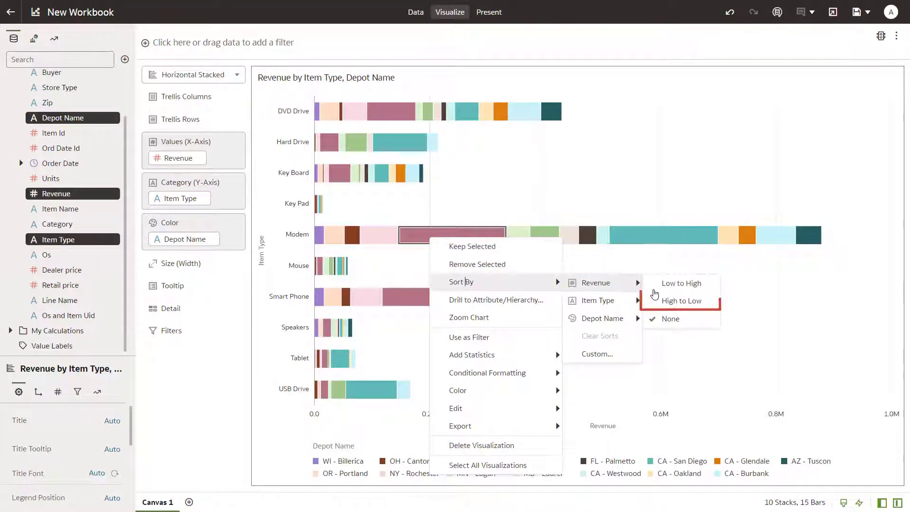
pyautogui.click(672, 301)
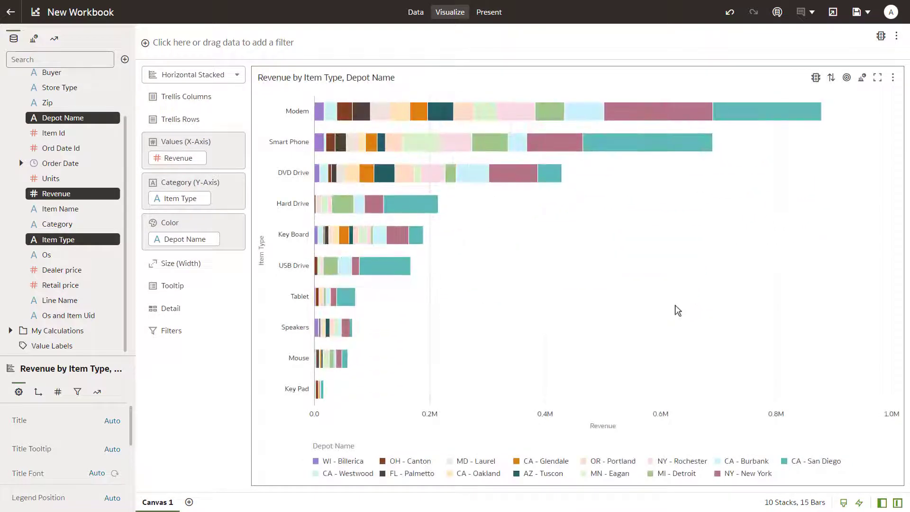
# - Keep only the top four item types: Modem, Smart Phone, DVD Drive and Hard Drive
pyautogui.moveTo(856, 211); pyautogui.dragTo(283, 108)
pyautogui.rightClick(636, 111)
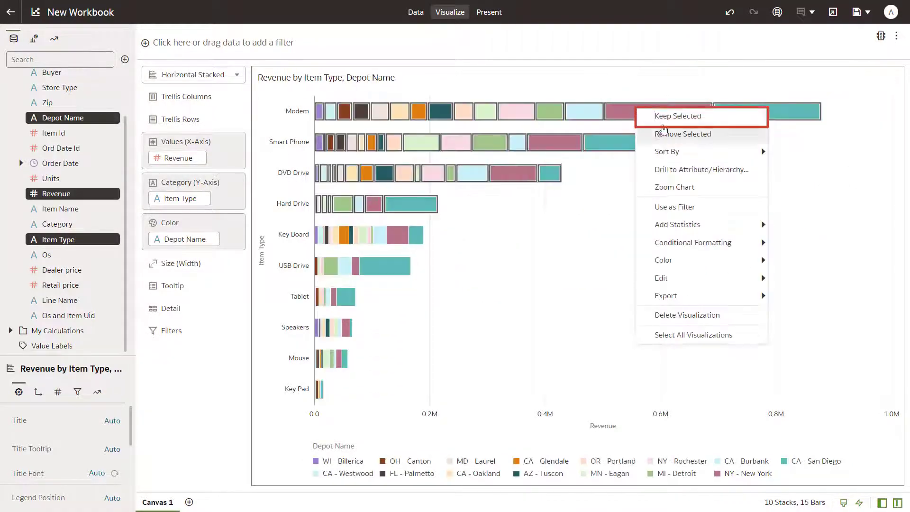
pyautogui.click(667, 116)
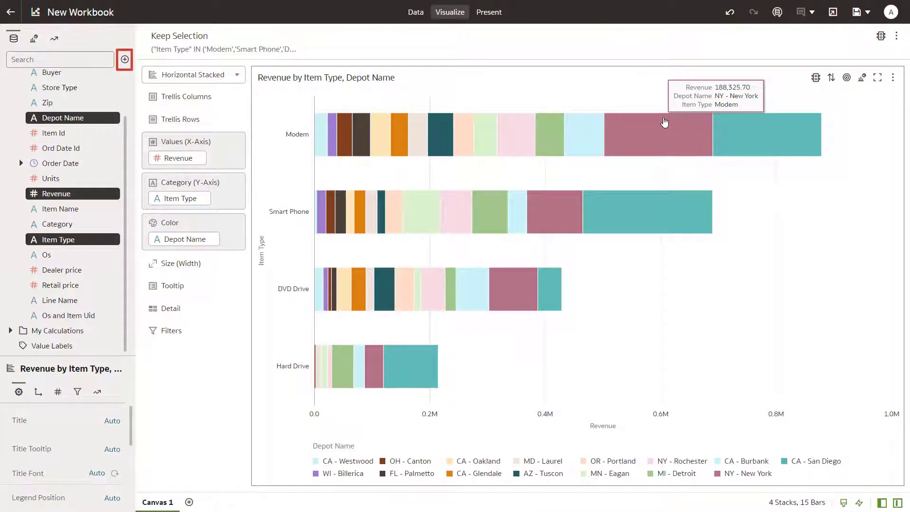
# - Add the USA Demographics dataset to the workbook, found by searching 'usa'
pyautogui.click(124, 59)
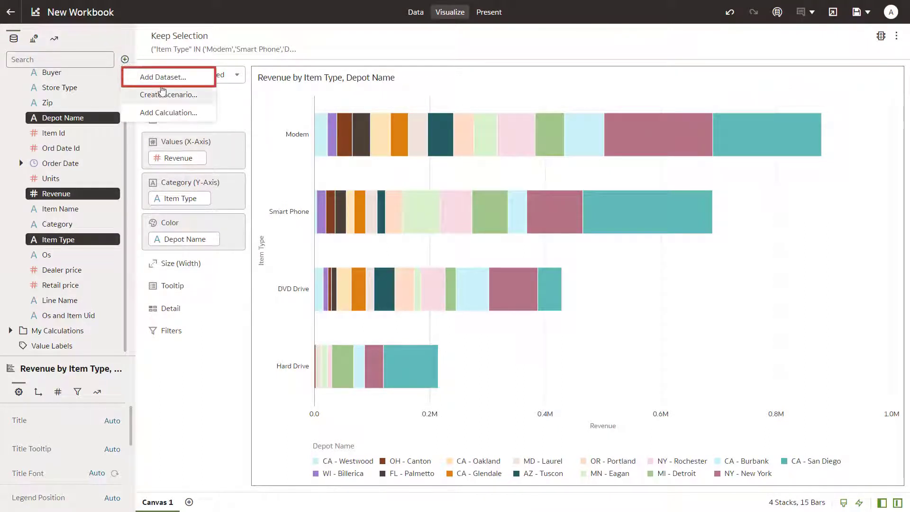
pyautogui.click(163, 78)
pyautogui.write('usa')
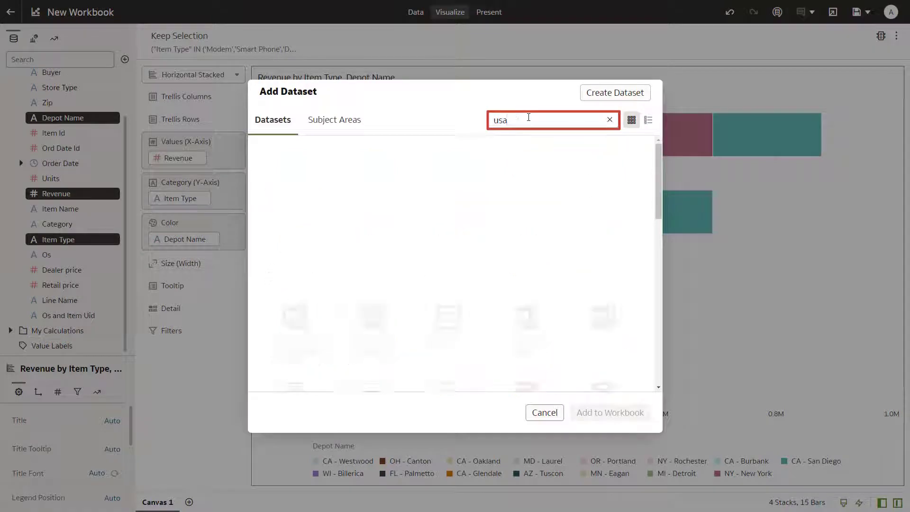
pyautogui.doubleClick(300, 184)
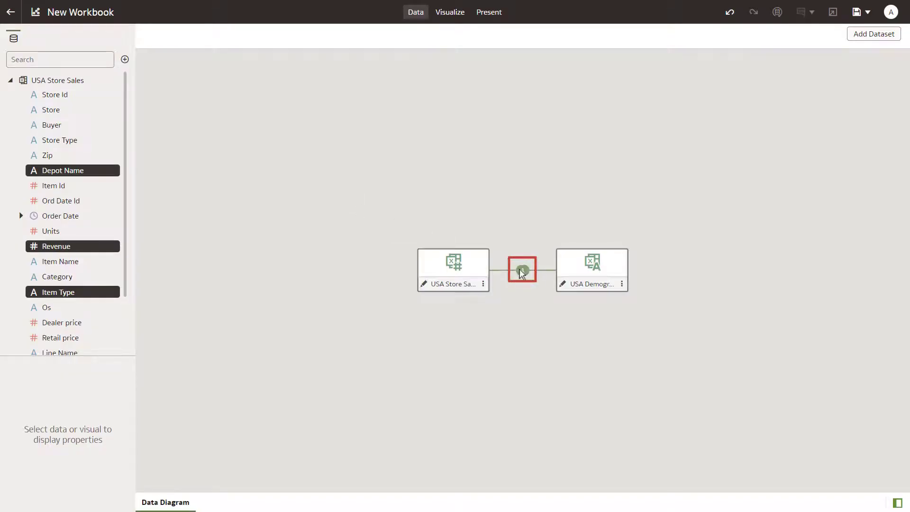
# - Review the Zip join in Blend Data, close it unchanged, and return to Visualize
pyautogui.click(522, 270)
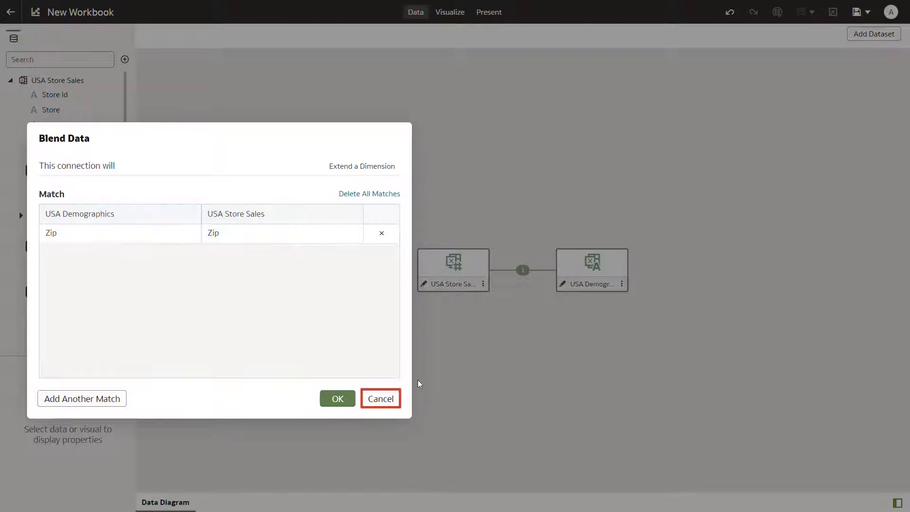
pyautogui.click(387, 398)
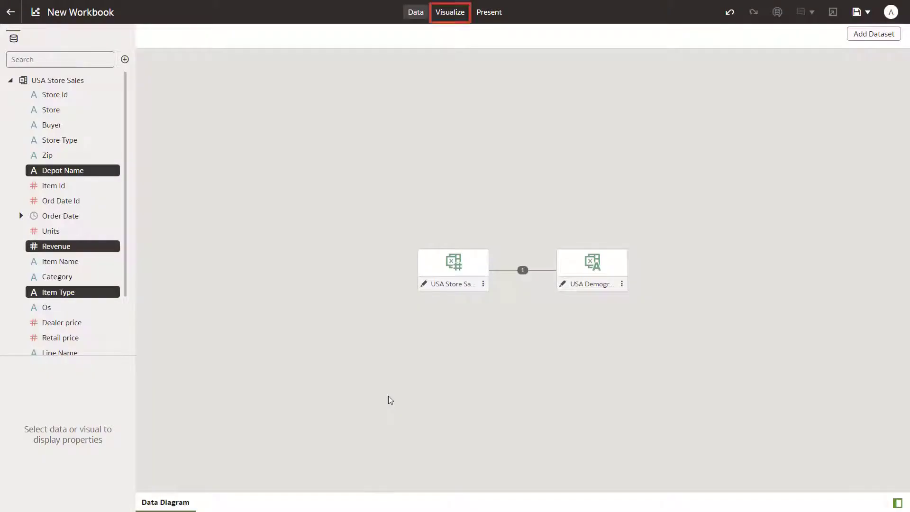
pyautogui.click(445, 14)
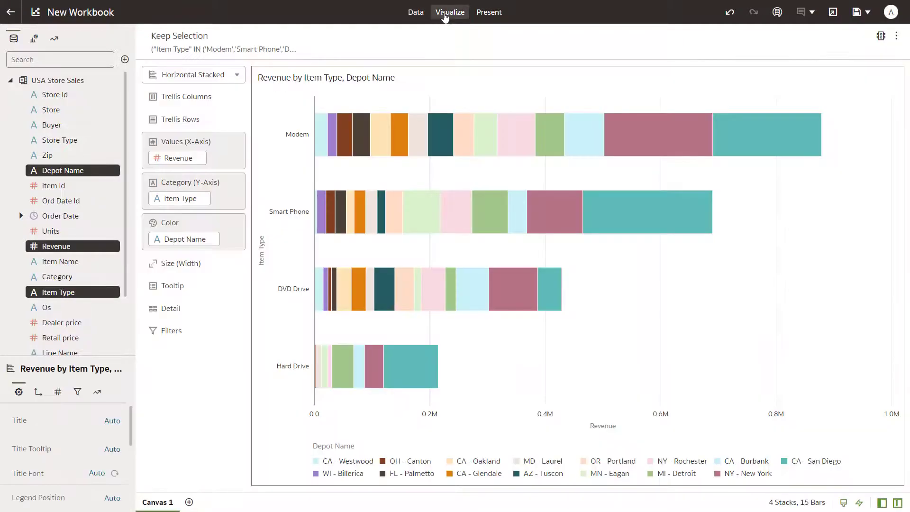
# - Drag Avg Educ from USA Demographics onto Trellis Rows
pyautogui.scroll(-3, 46, 333)
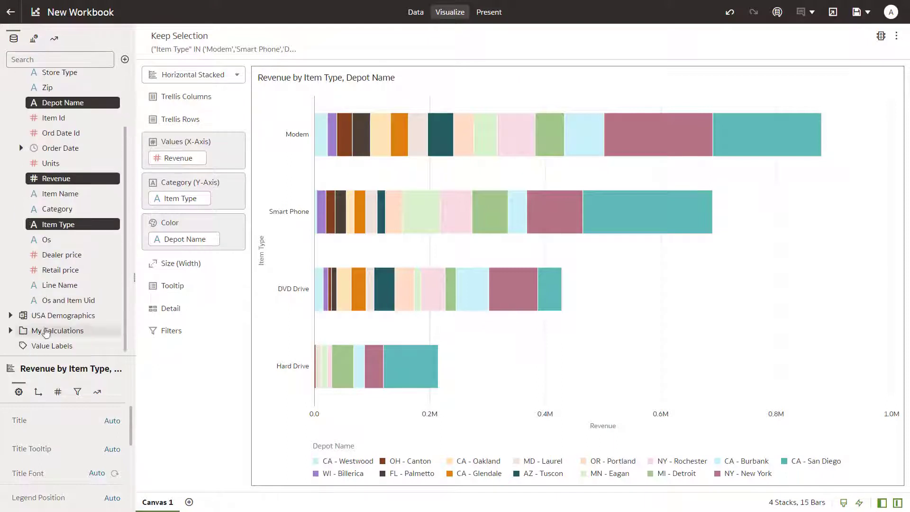
pyautogui.click(11, 315)
pyautogui.moveTo(126, 214); pyautogui.dragTo(125, 347)
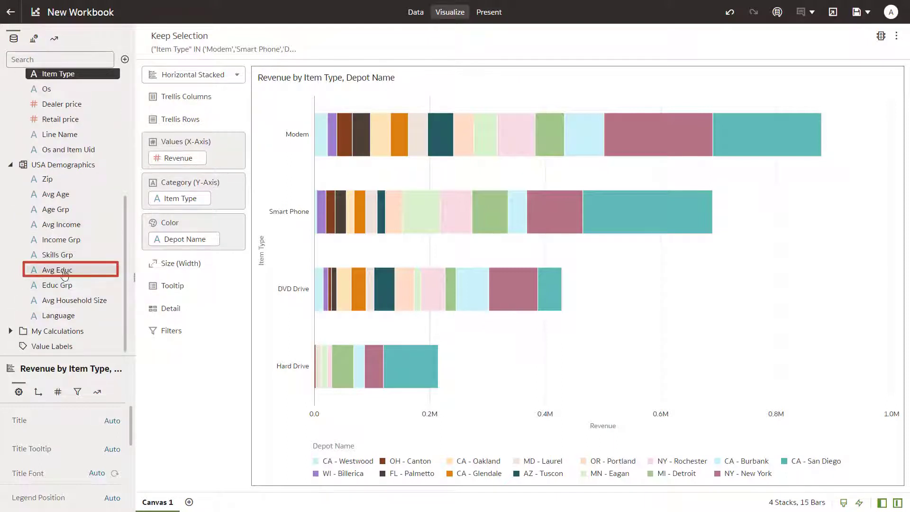
pyautogui.moveTo(59, 270)
pyautogui.mouseDown()
pyautogui.moveTo(101, 246)
pyautogui.moveTo(167, 121)
pyautogui.mouseUp()
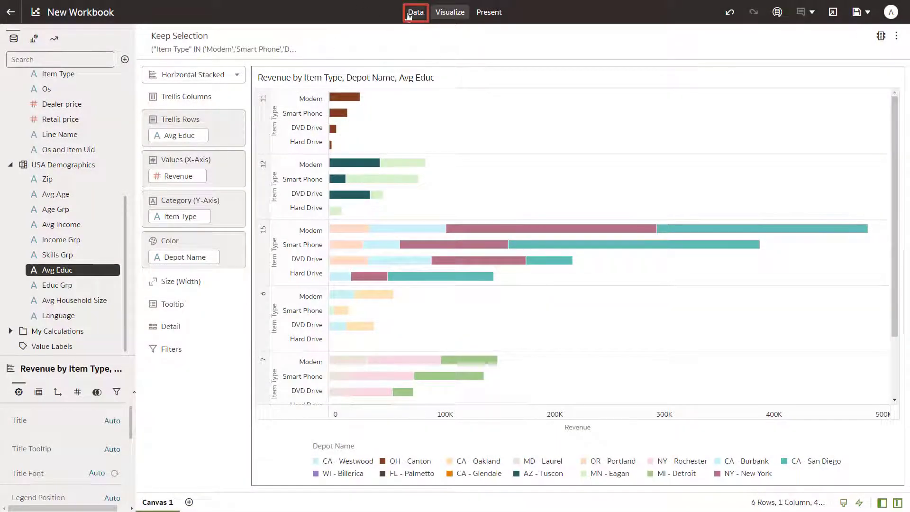
# - Add the USA Fact Day Targets dataset from the Data diagram, found by searching 'usa'
pyautogui.click(409, 14)
pyautogui.click(125, 59)
pyautogui.click(141, 79)
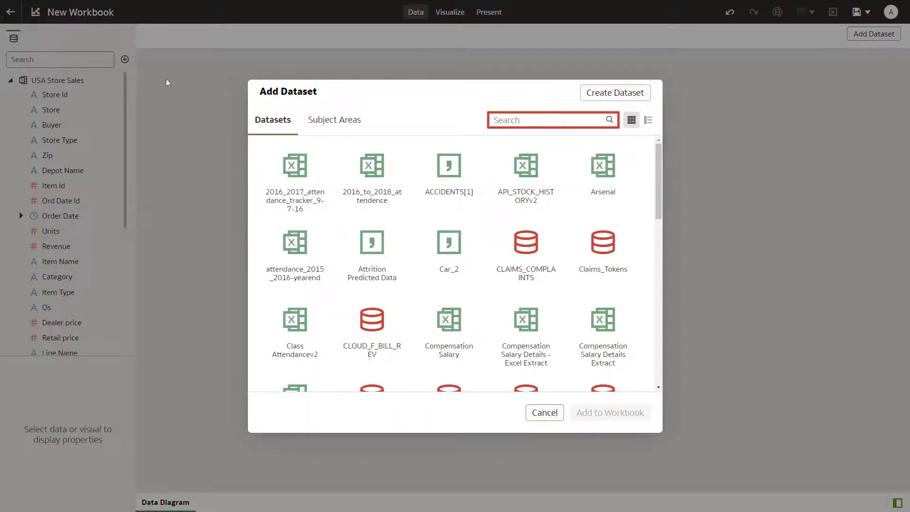
pyautogui.write('u')
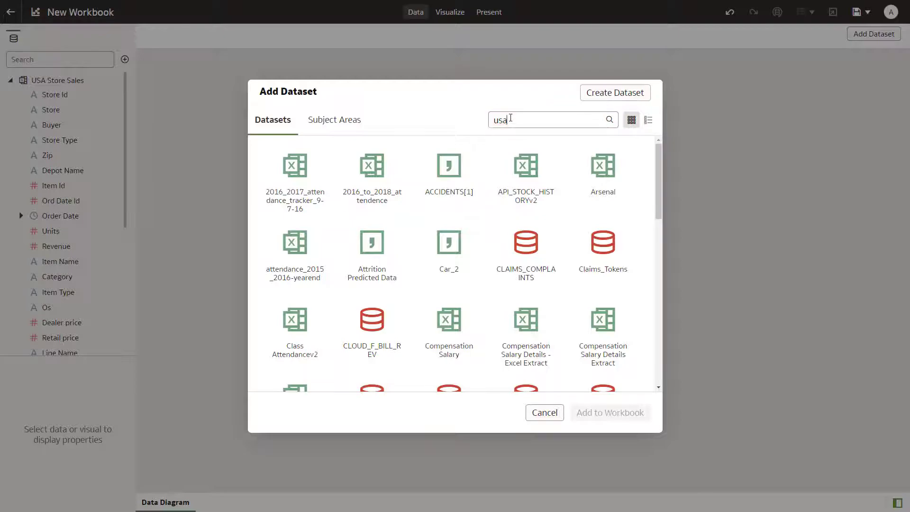
pyautogui.write('sa')
pyautogui.doubleClick(377, 192)
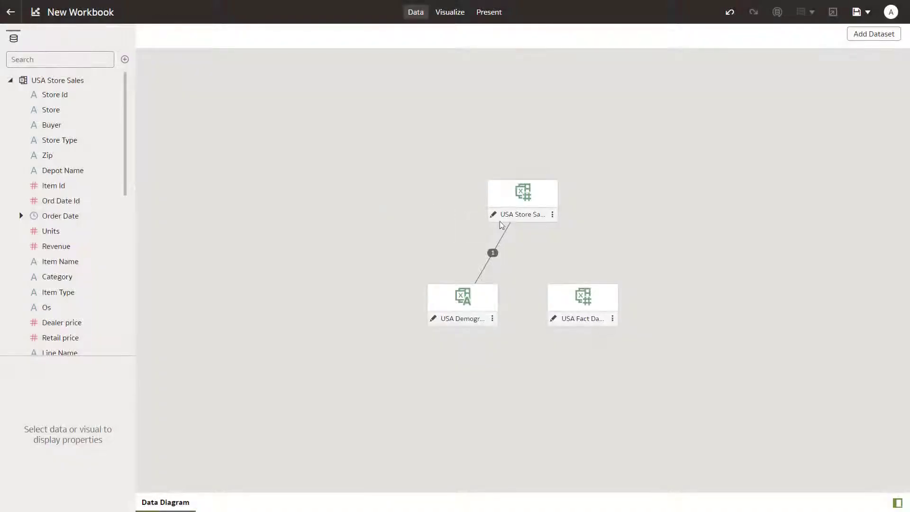
# - Join Target Date in USA Fact Day Targets to Order Date in USA Store Sales
pyautogui.click(553, 253)
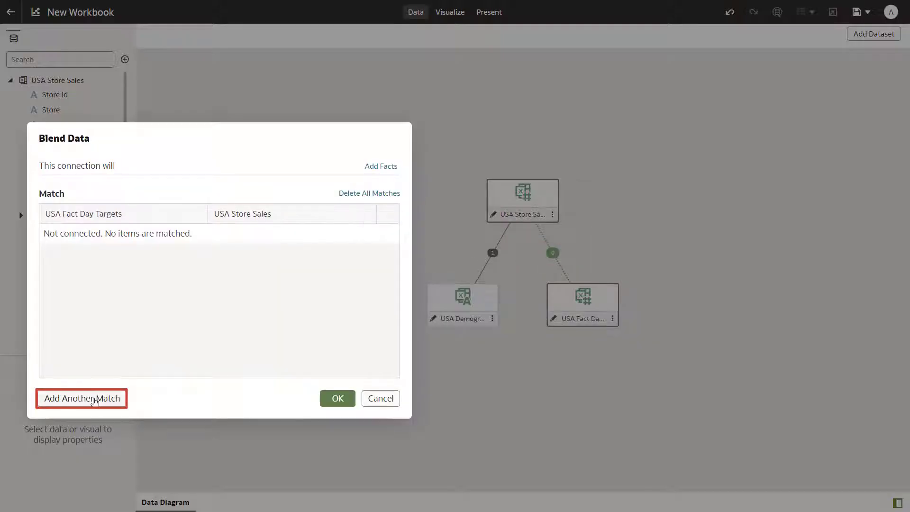
pyautogui.click(94, 398)
pyautogui.click(101, 243)
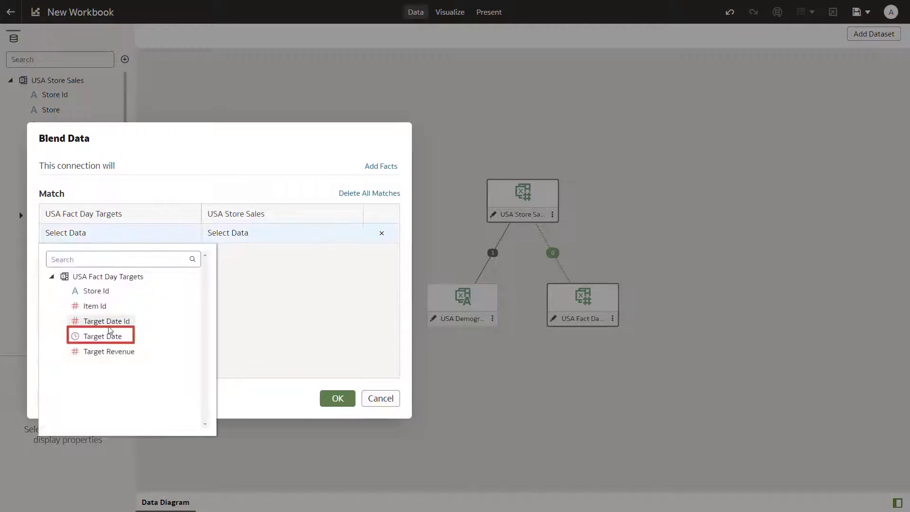
pyautogui.click(103, 336)
pyautogui.click(252, 234)
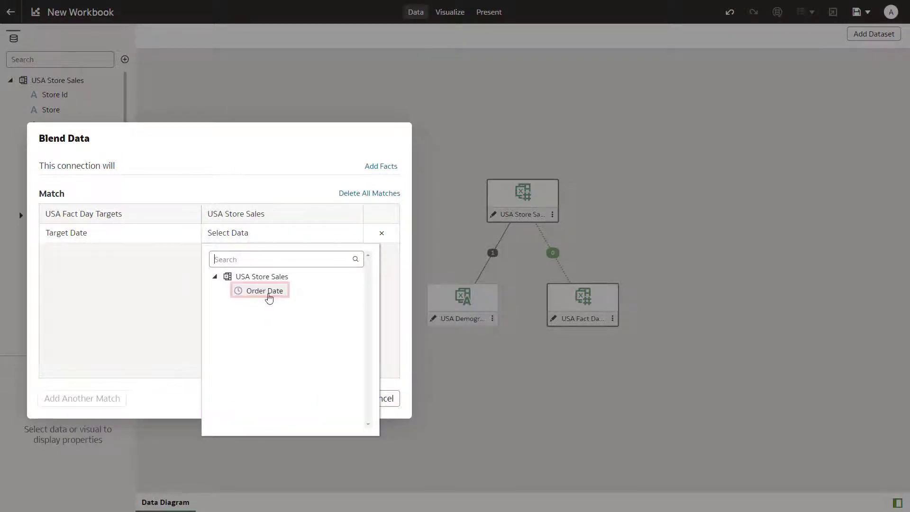
pyautogui.click(269, 297)
pyautogui.click(332, 400)
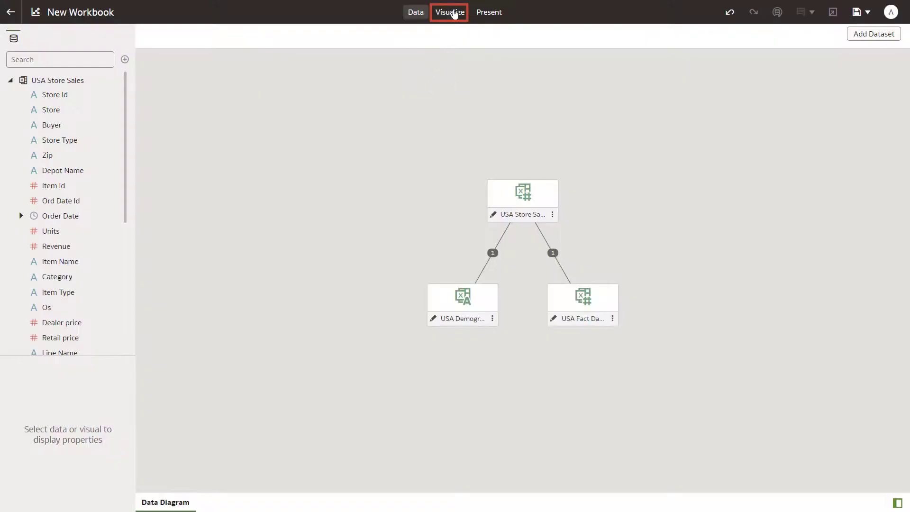
# - Start a new calculation named Revenue Variance on the Visualize canvas
pyautogui.click(452, 13)
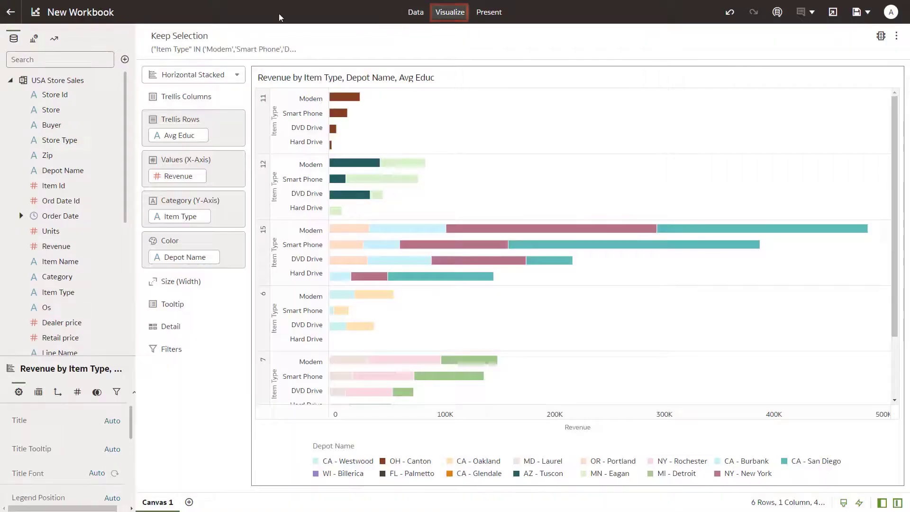
pyautogui.click(125, 59)
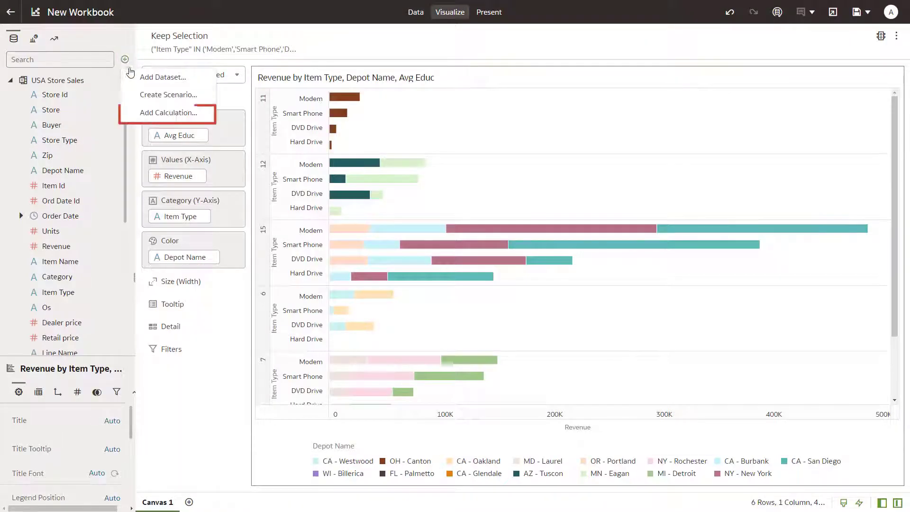
pyautogui.click(147, 111)
pyautogui.write('Revenue Variance')
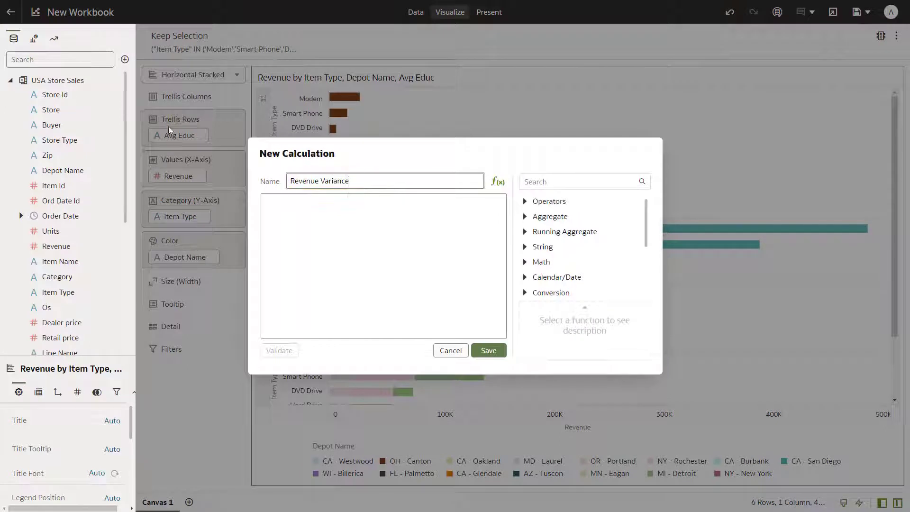
# - Enter the formula Revenue - Target Revenue and validate it
pyautogui.click(274, 223)
pyautogui.write('rev')
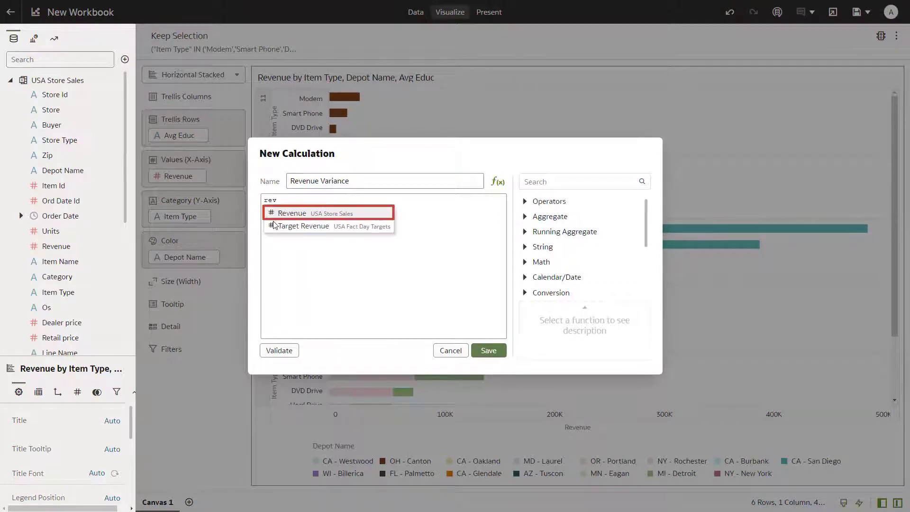
pyautogui.click(285, 213)
pyautogui.write('-tar')
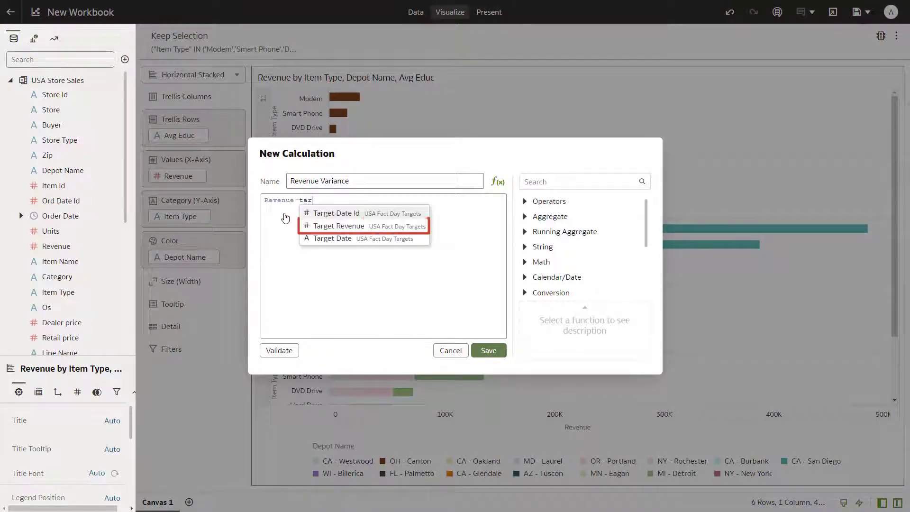
pyautogui.click(324, 227)
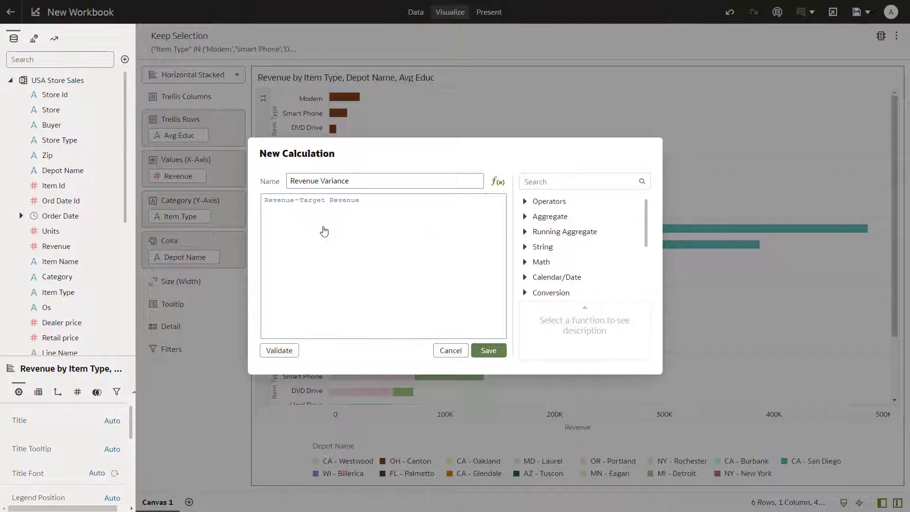
pyautogui.click(272, 351)
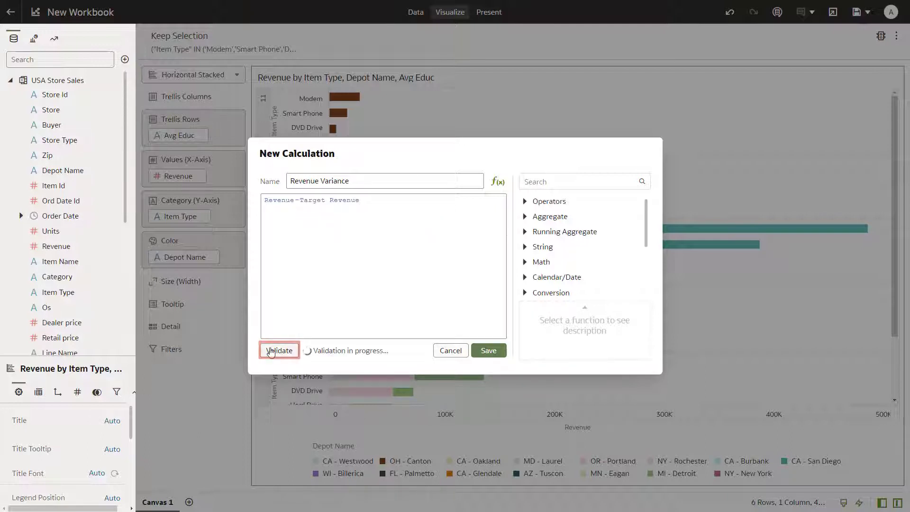
# - Save the Revenue Variance calculation and copy the trellised revenue chart
pyautogui.click(488, 350)
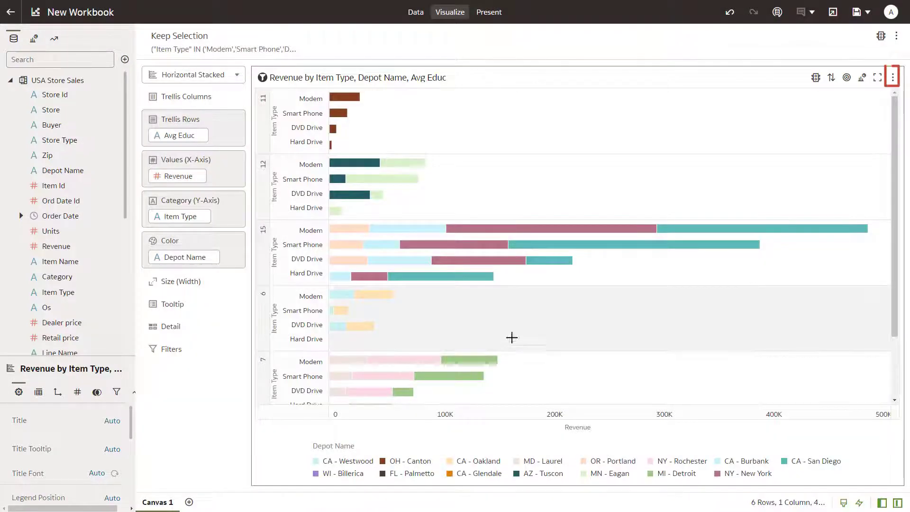
pyautogui.click(893, 79)
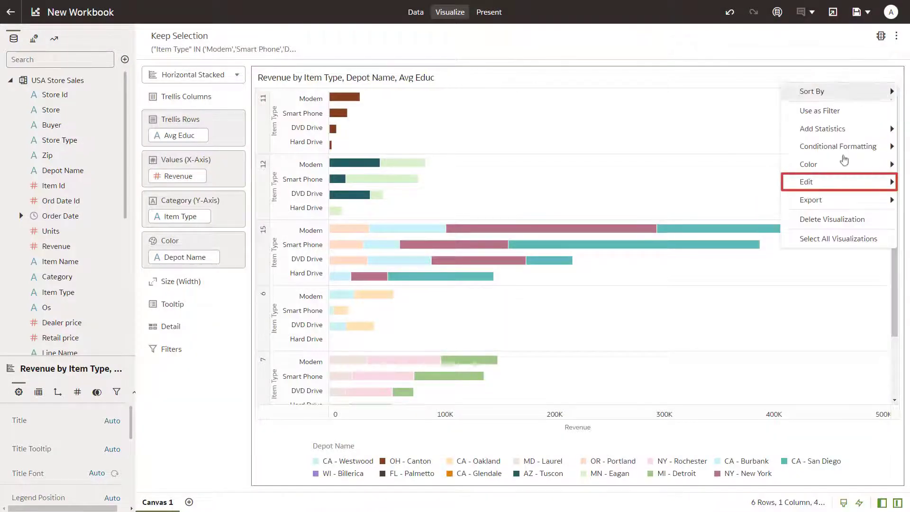
pyautogui.moveTo(801, 190)
pyautogui.click(741, 199)
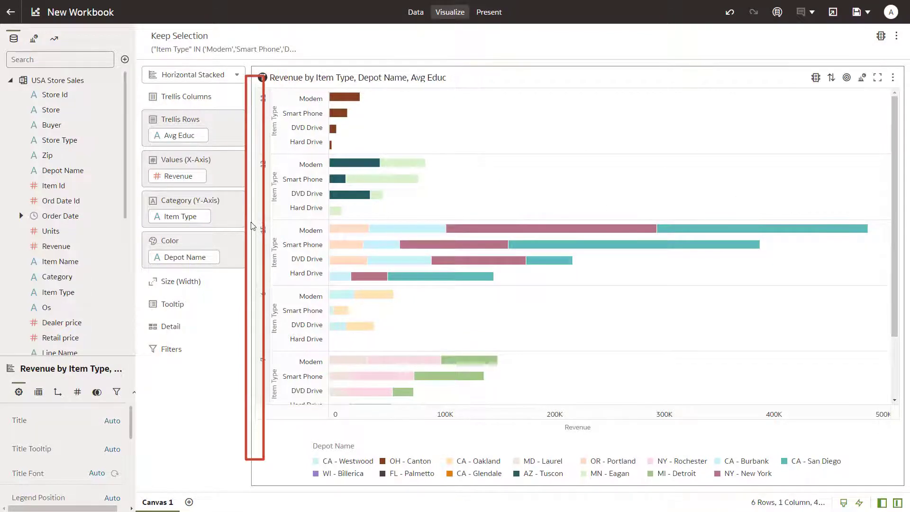
# - Paste the copied chart onto the canvas beside the original
pyautogui.rightClick(250, 111)
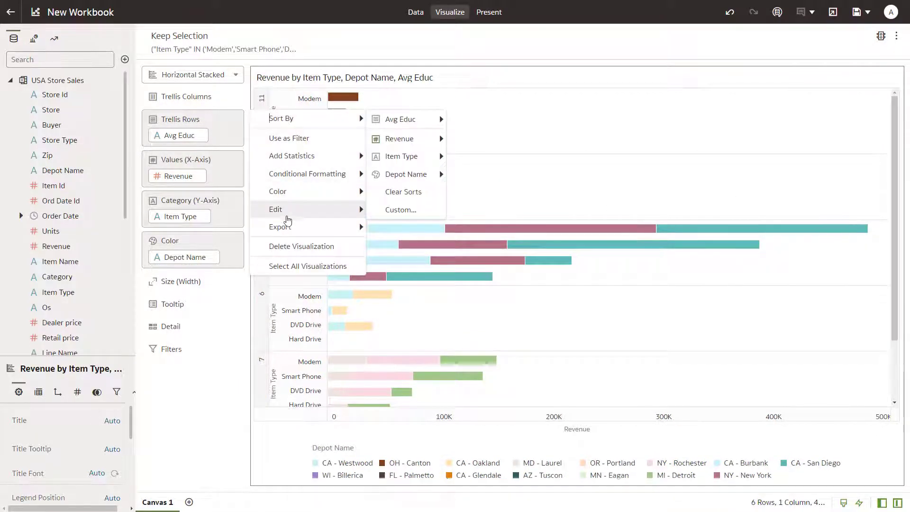
pyautogui.moveTo(289, 211)
pyautogui.click(426, 249)
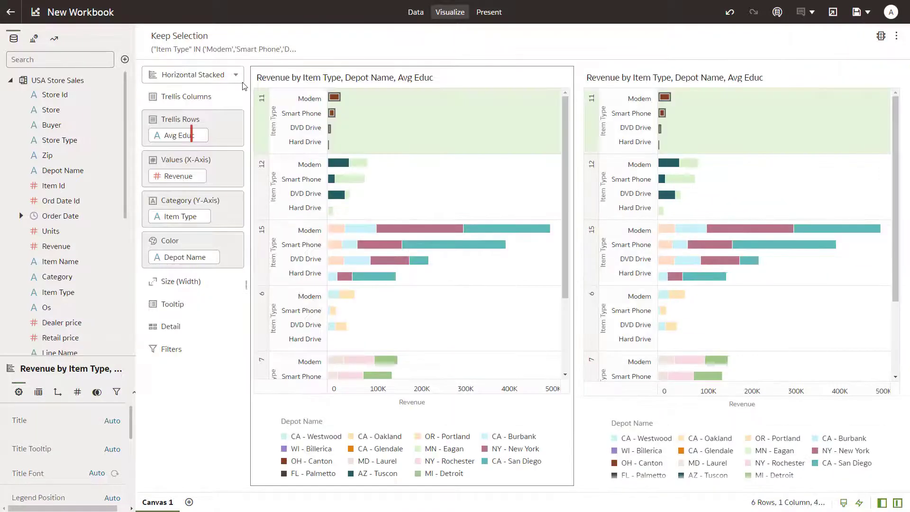
# - Drop Avg Educ and Depot Name from the left chart and plot Revenue Variance by Order Date
pyautogui.click(200, 134)
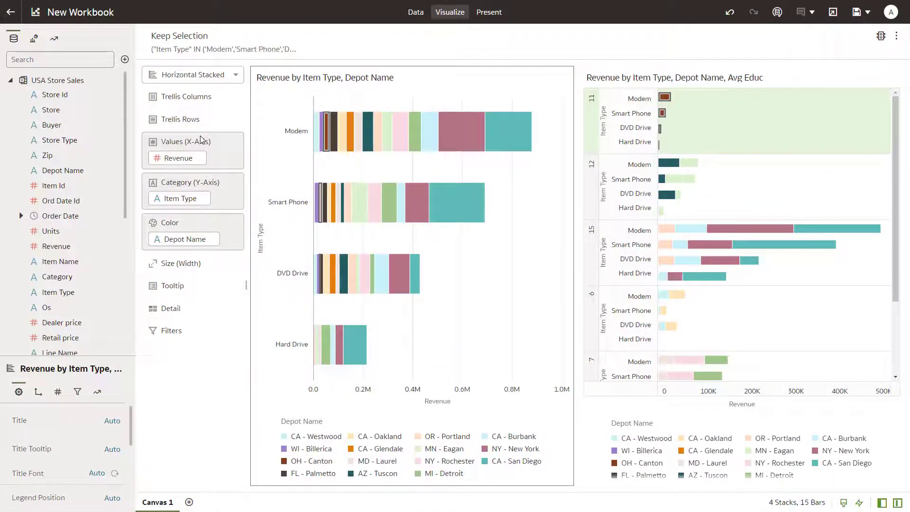
pyautogui.click(211, 238)
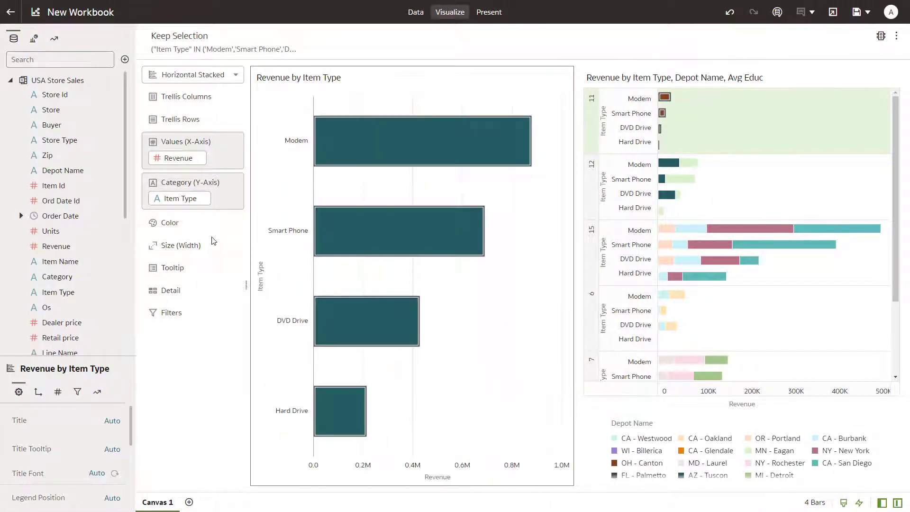
pyautogui.scroll(-8, 129, 337)
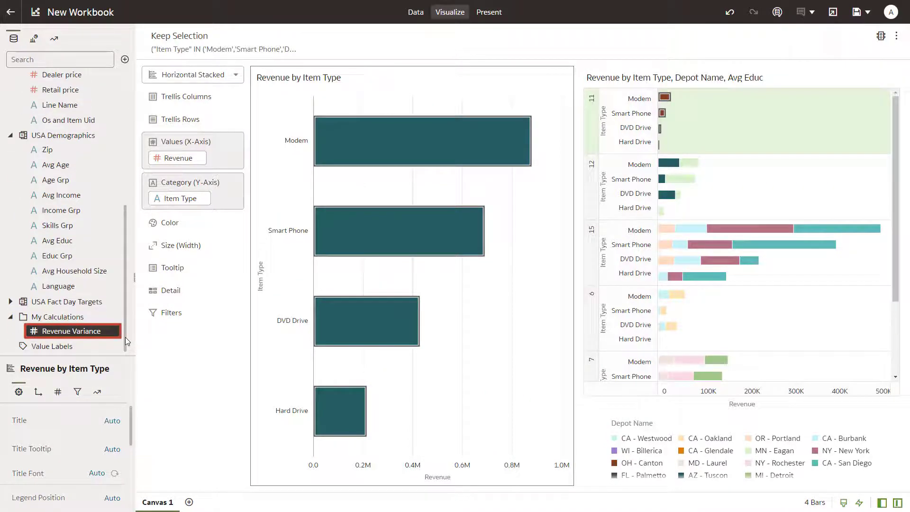
pyautogui.moveTo(114, 331); pyautogui.dragTo(171, 157)
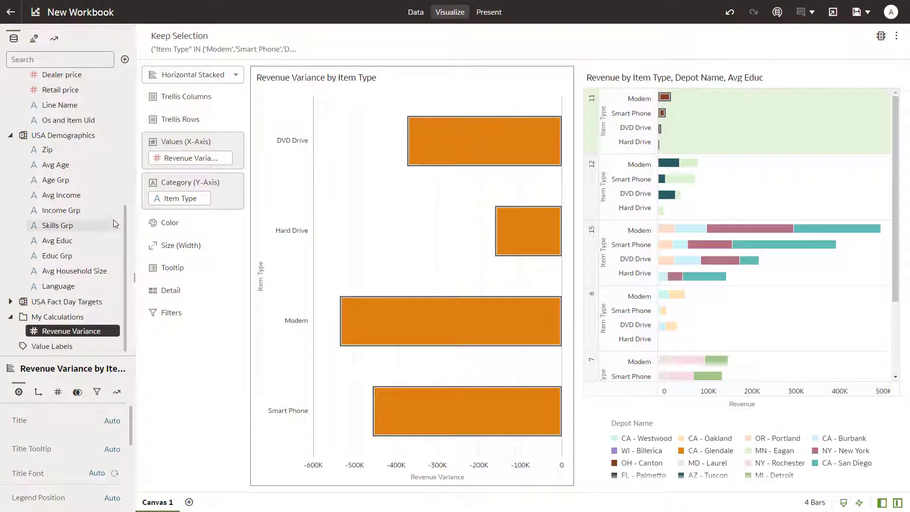
pyautogui.moveTo(126, 234); pyautogui.dragTo(144, 90)
pyautogui.moveTo(52, 216); pyautogui.dragTo(182, 198)
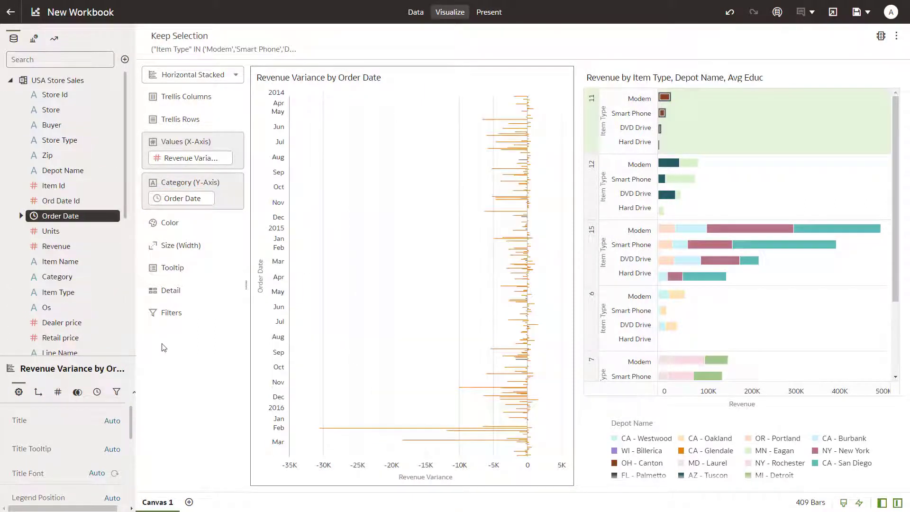
# - Keep only the Dec 2015–Mar 2016 bars in the Revenue Variance by Order Date chart, leaving 47 dates
pyautogui.moveTo(264, 410); pyautogui.dragTo(294, 459)
pyautogui.rightClick(331, 430)
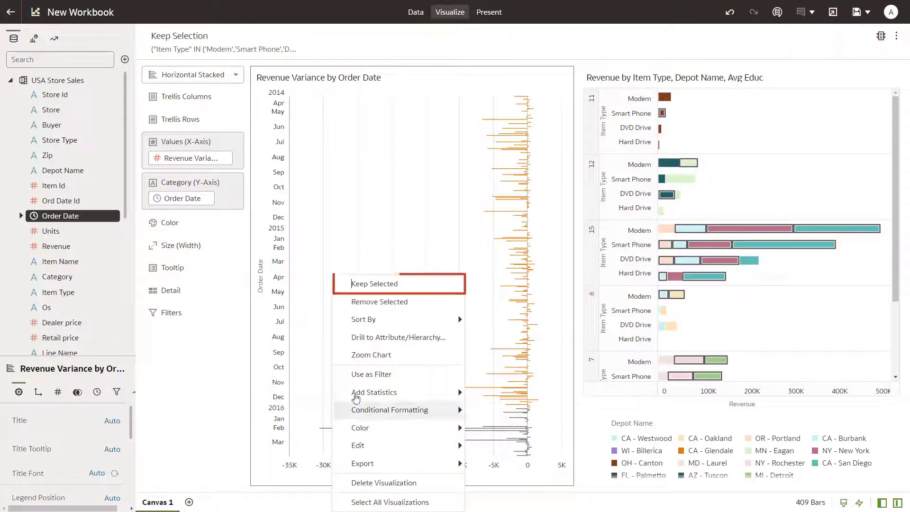
pyautogui.click(378, 285)
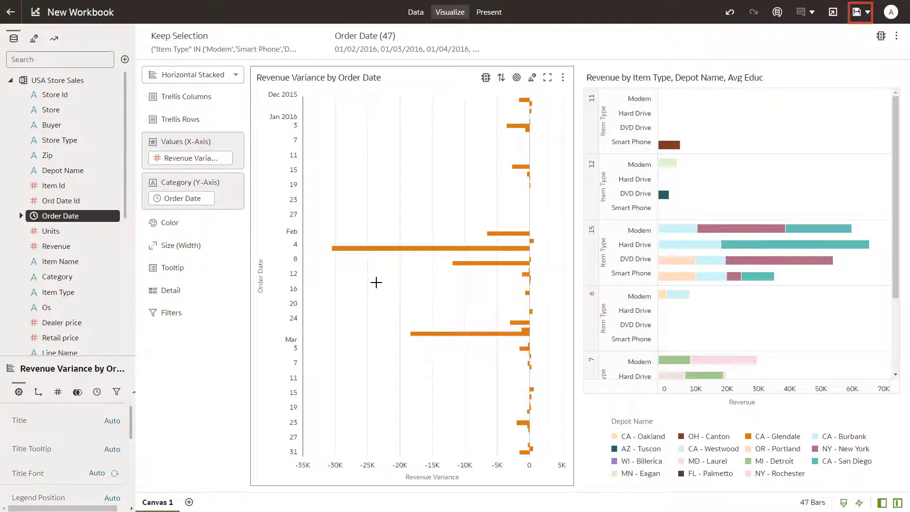
# - Save the workbook as 'Revenue Variance and Demographics'
pyautogui.click(857, 13)
pyautogui.write('R')
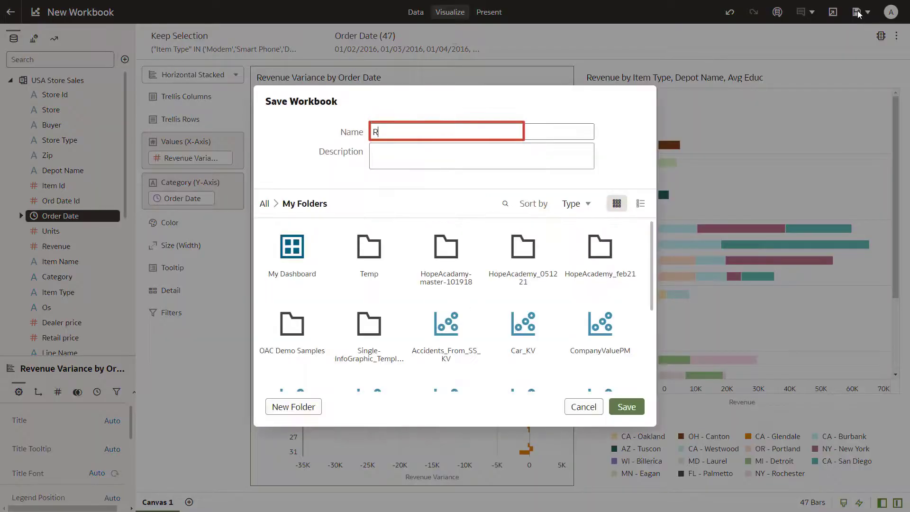
pyautogui.write('evenue Variance and Demographics')
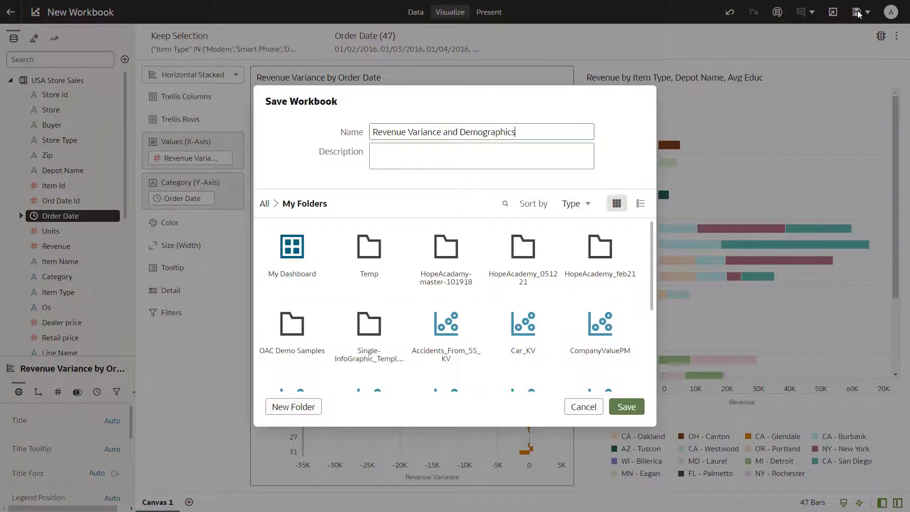
pyautogui.click(626, 406)
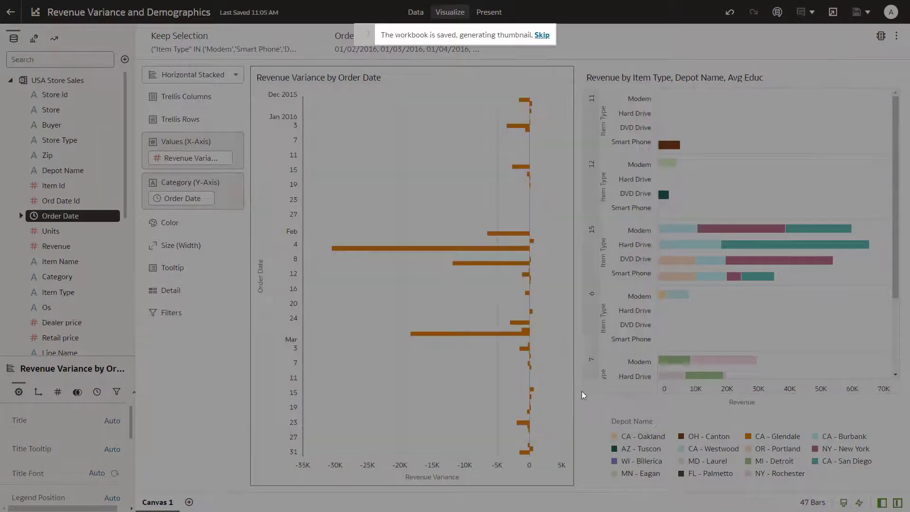